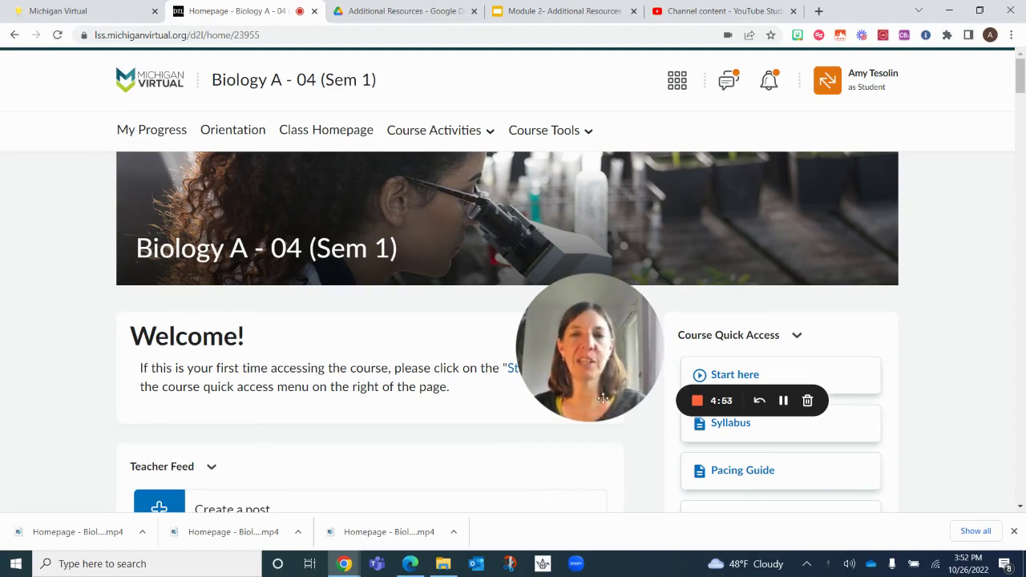
- Open '2.10 Gene Expression Online Lab Assignment' from Course Activities > Lessons
click(489, 138)
click(468, 173)
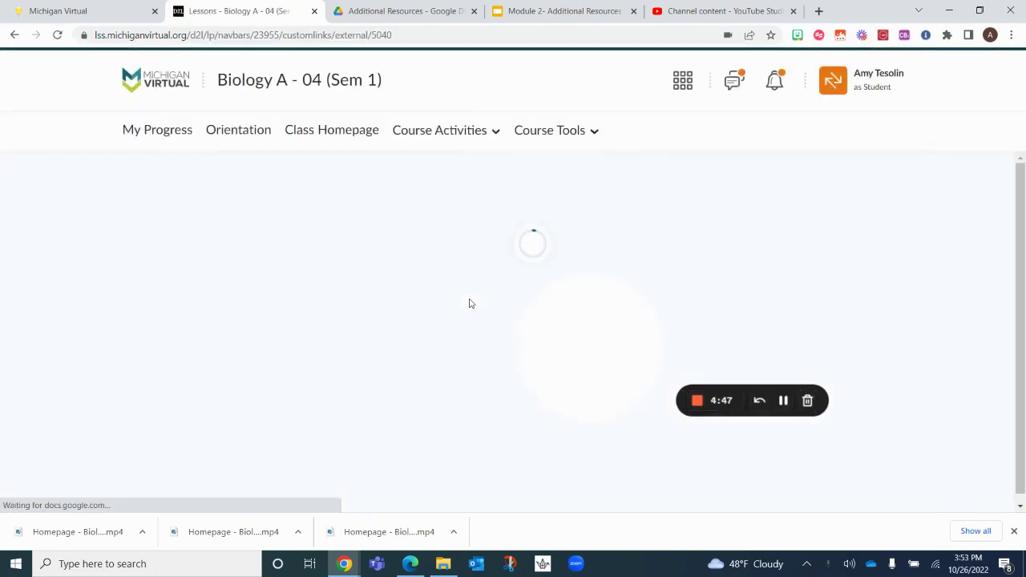
scroll(374, 429, down, 5)
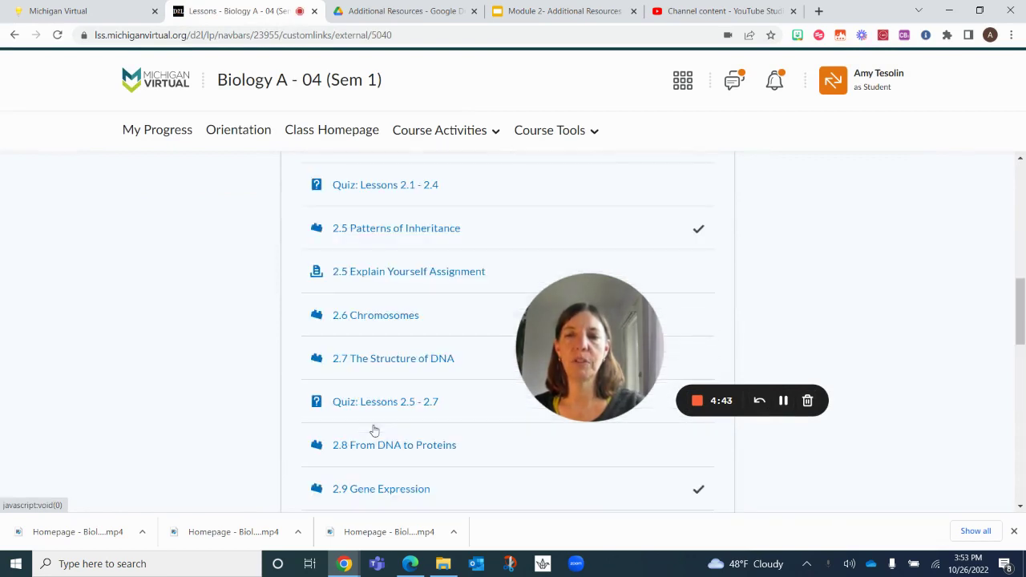
scroll(373, 429, down, 2)
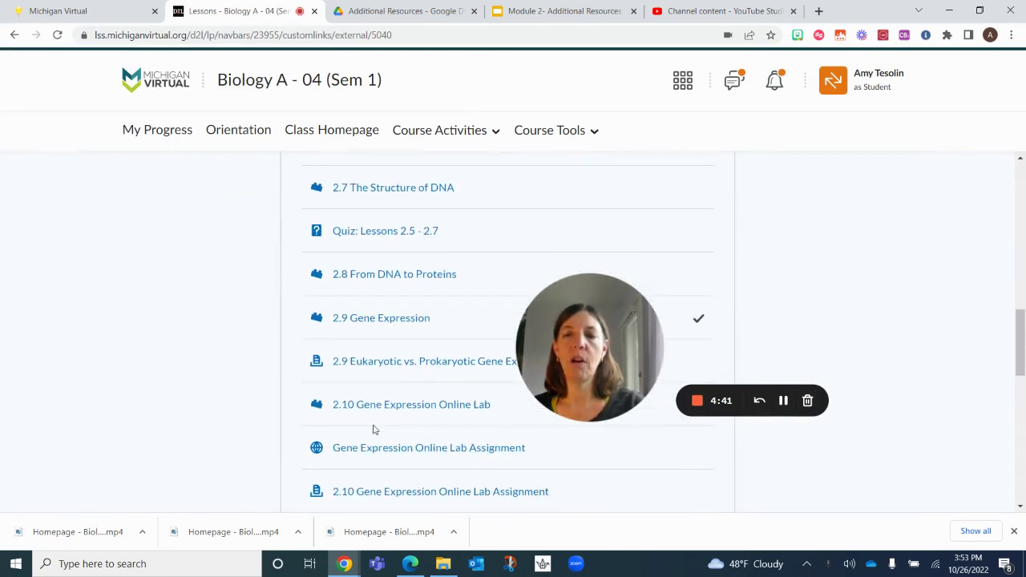
click(390, 492)
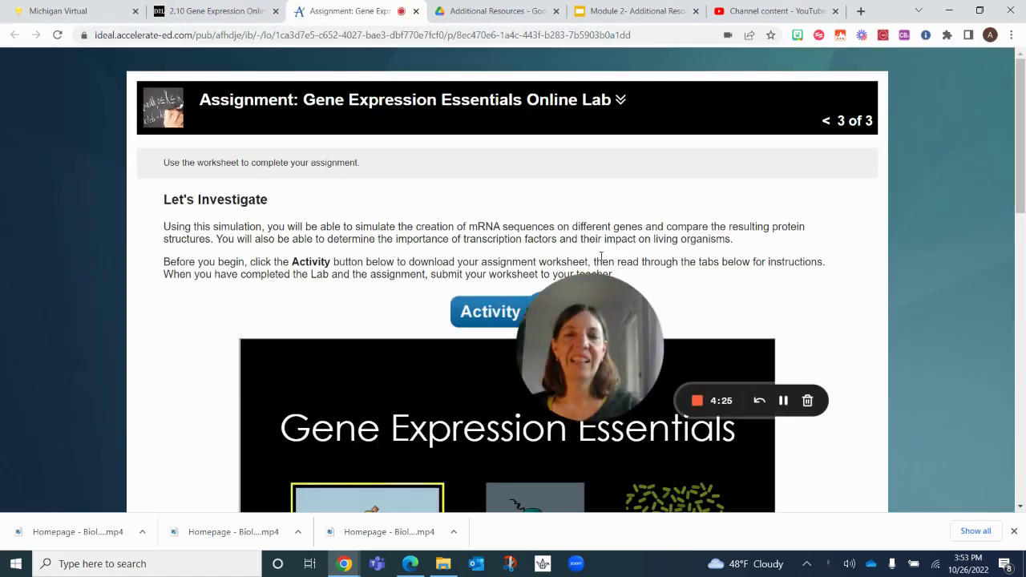
- Bring up the Accelerate Learning 'Gene Expression Essentials Online Lab' page showing Let's Investigate
drag(615, 285, 734, 205)
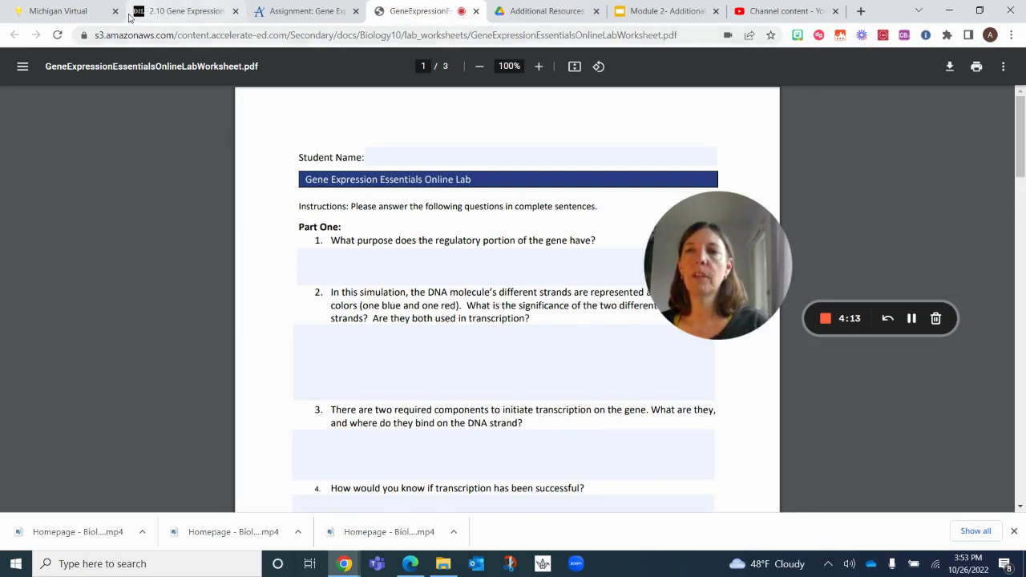
- Return to the Michigan Virtual 2.10 Gene Expression assignment tab
click(183, 11)
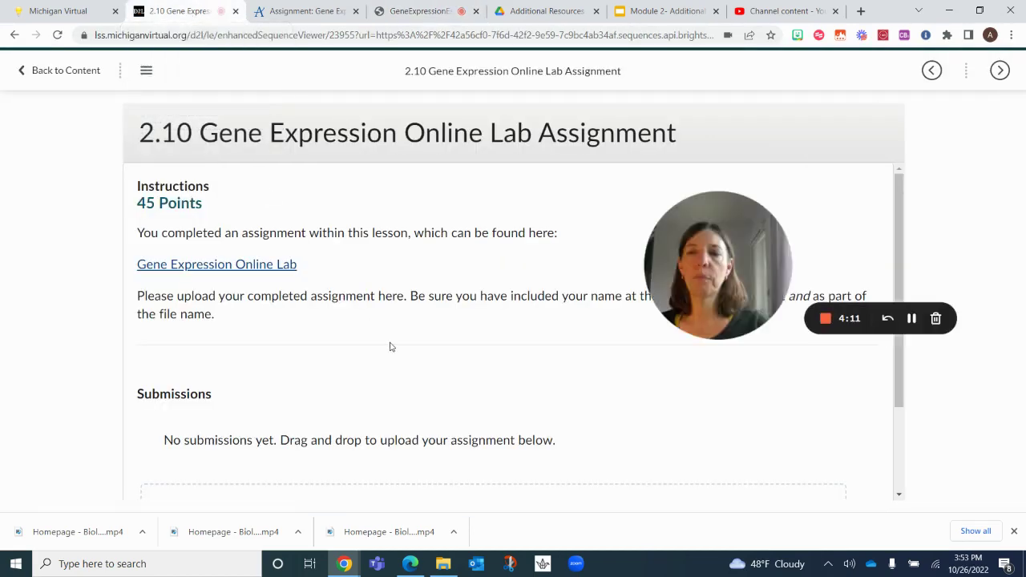
- Open GeneExpressionEssentialsOnlineLabInstructions.pdf via the lab page's Downloadable Lab Instruction PDF link
click(290, 23)
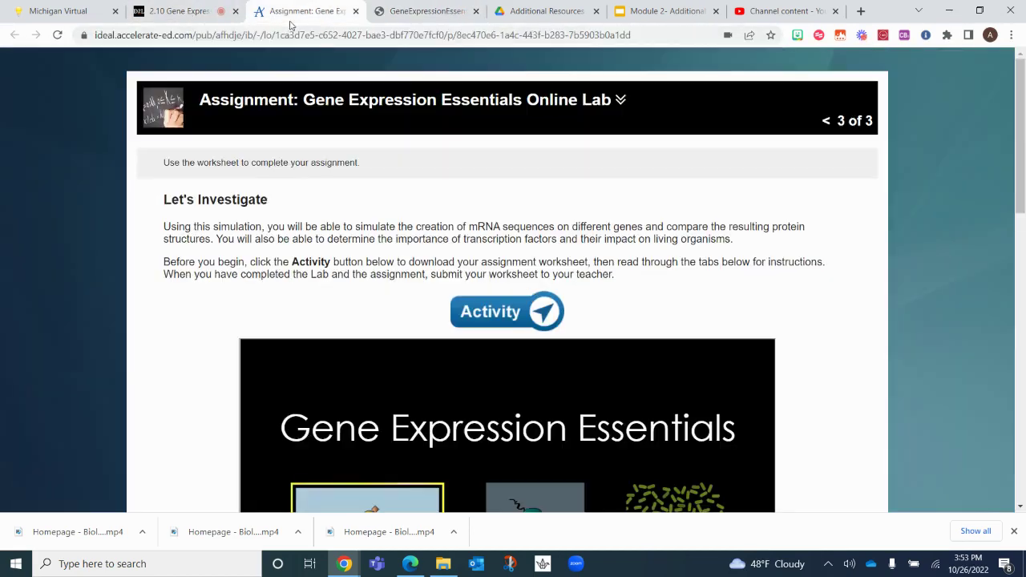
scroll(344, 341, down, 5)
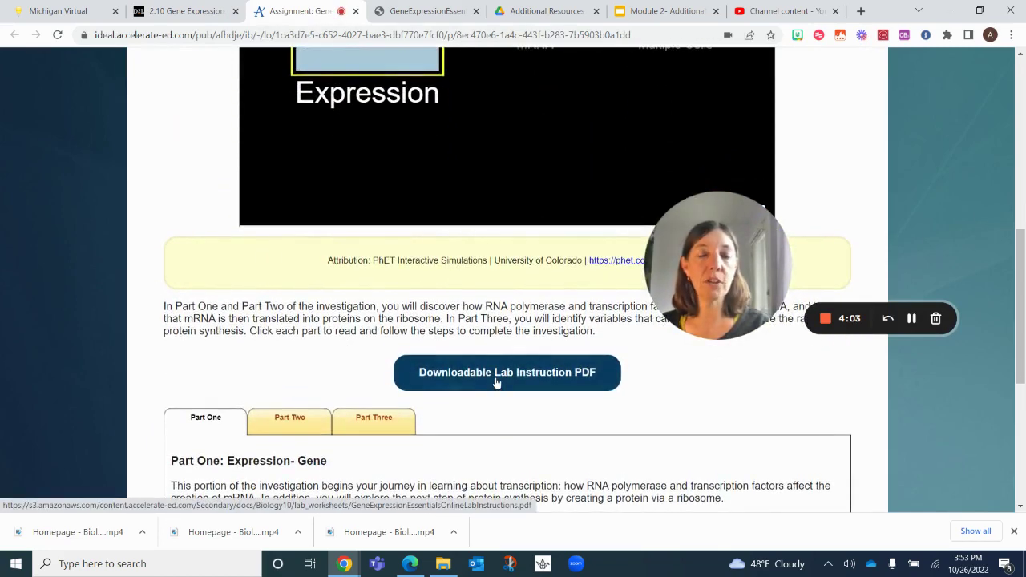
scroll(508, 241, up, 2)
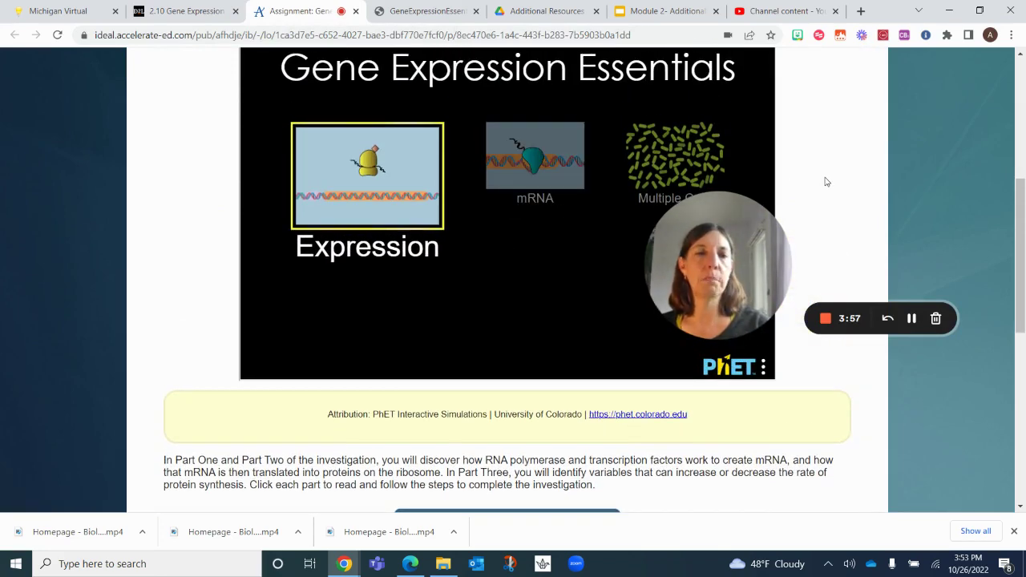
scroll(826, 182, down, 1)
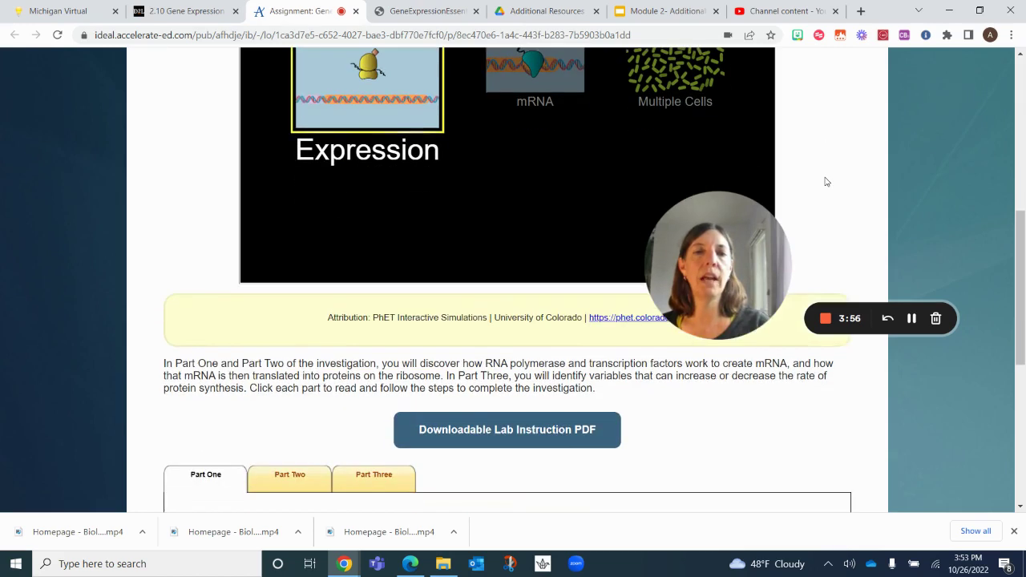
double_click(536, 429)
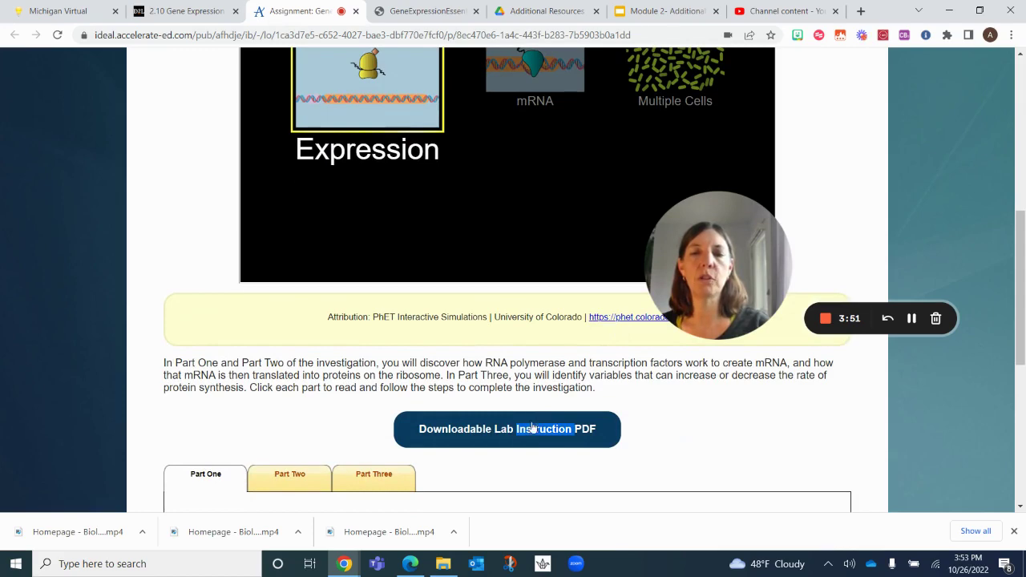
click(512, 430)
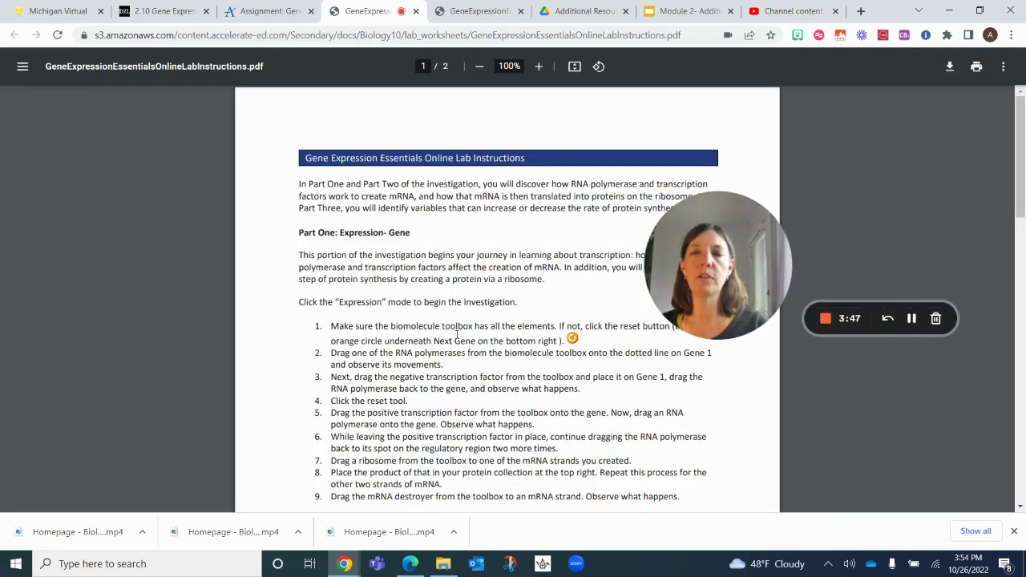
scroll(457, 334, down, 15)
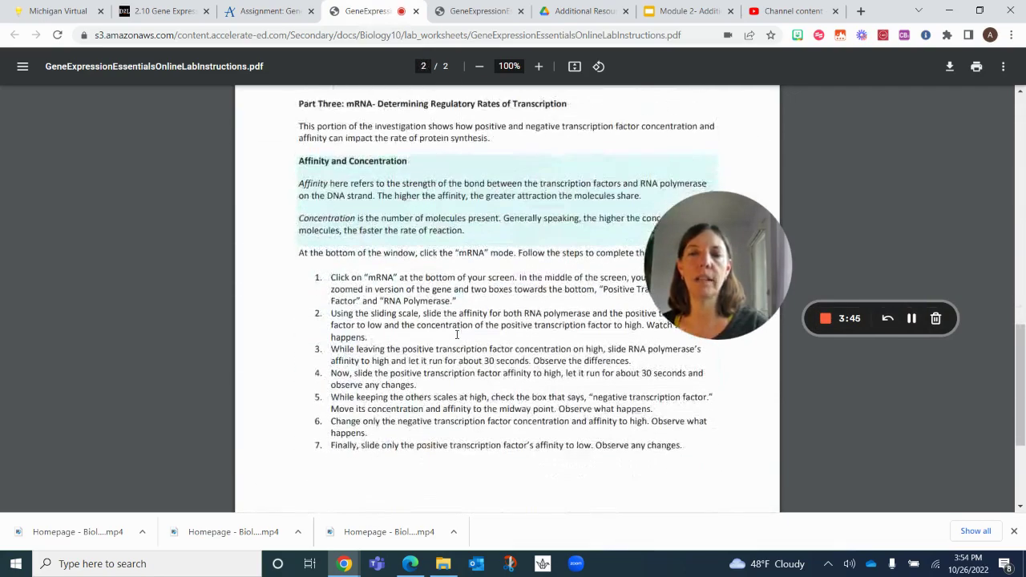
scroll(457, 334, up, 15)
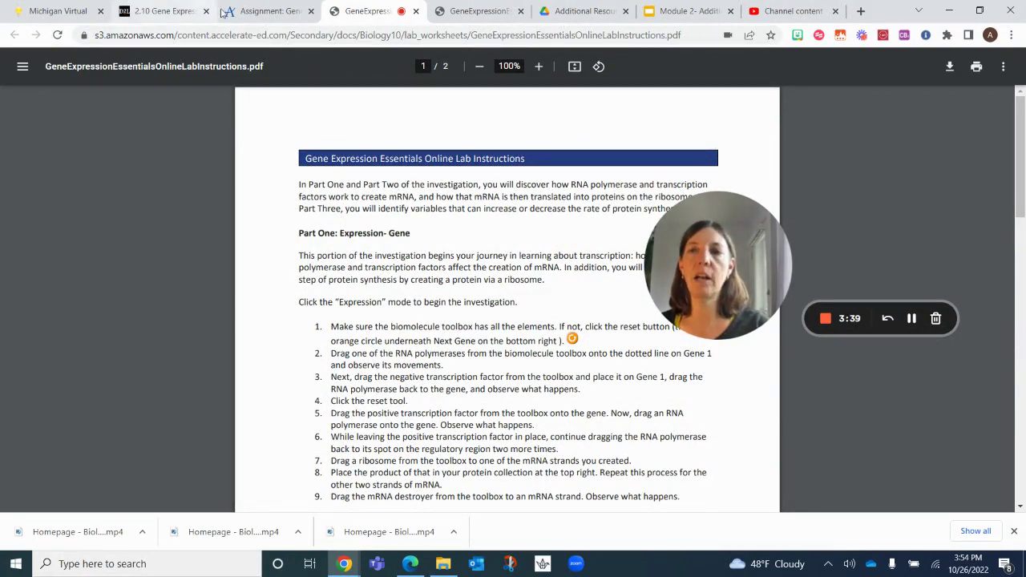
- Start the embedded PhET simulation's Expression screen on the Accelerate Learning lab page
click(259, 12)
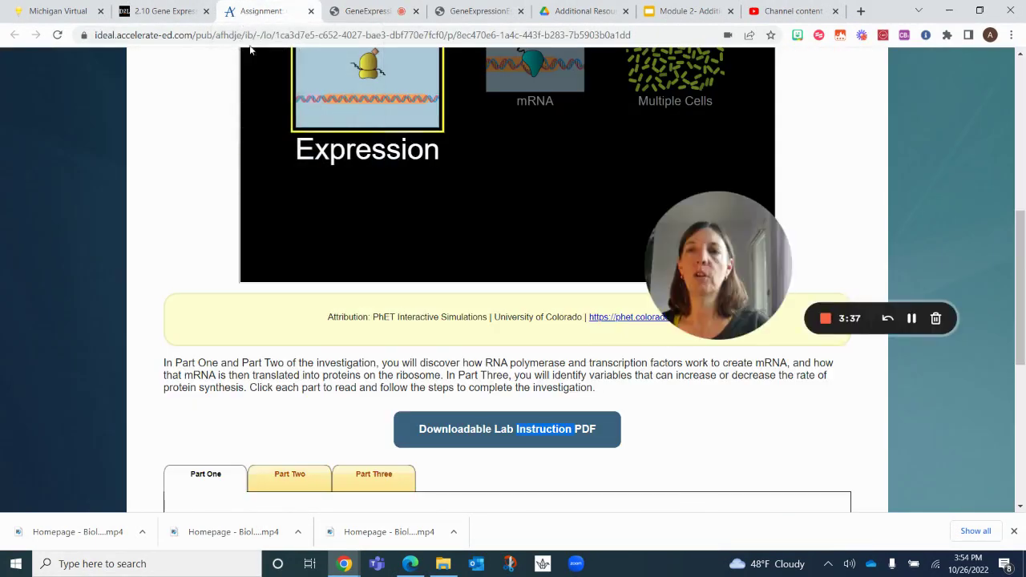
scroll(217, 326, up, 6)
scroll(217, 326, down, 1)
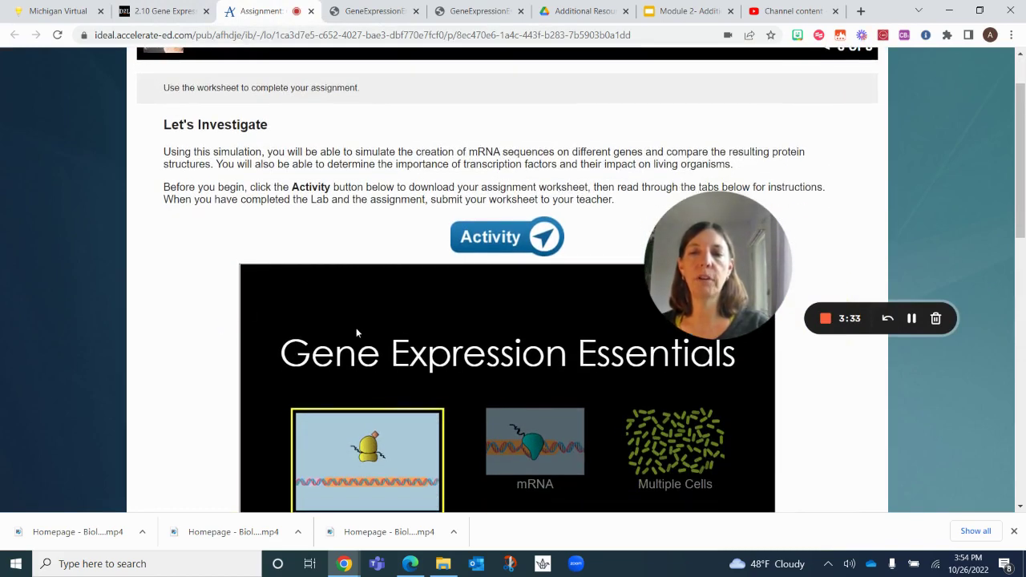
click(368, 437)
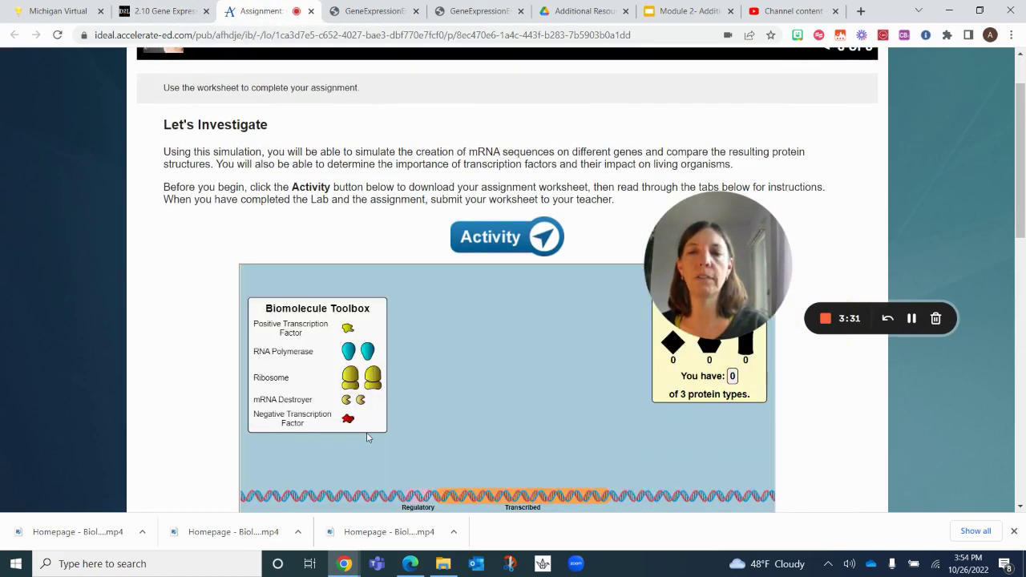
scroll(921, 423, down, 8)
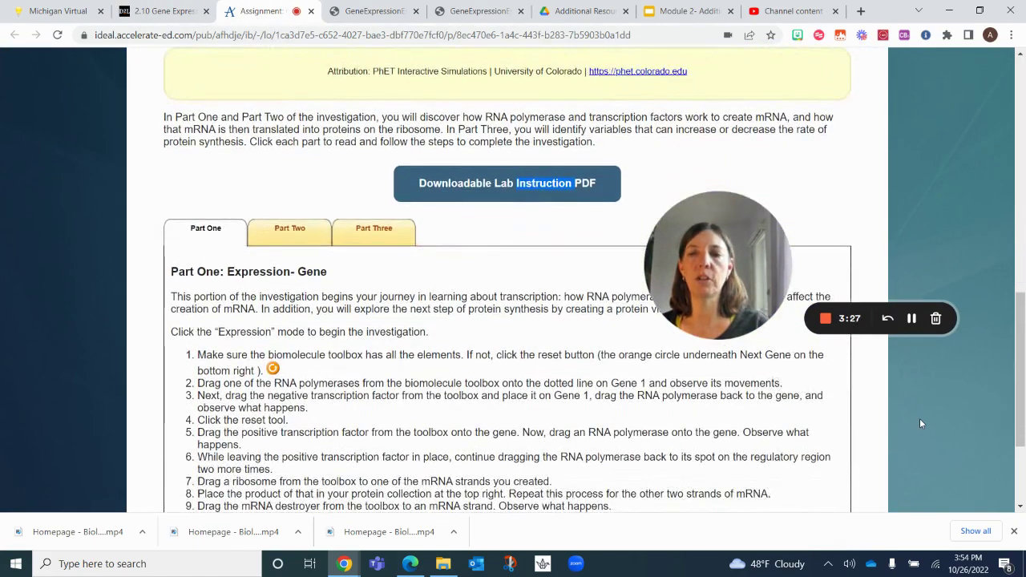
scroll(921, 423, up, 3)
scroll(921, 424, up, 4)
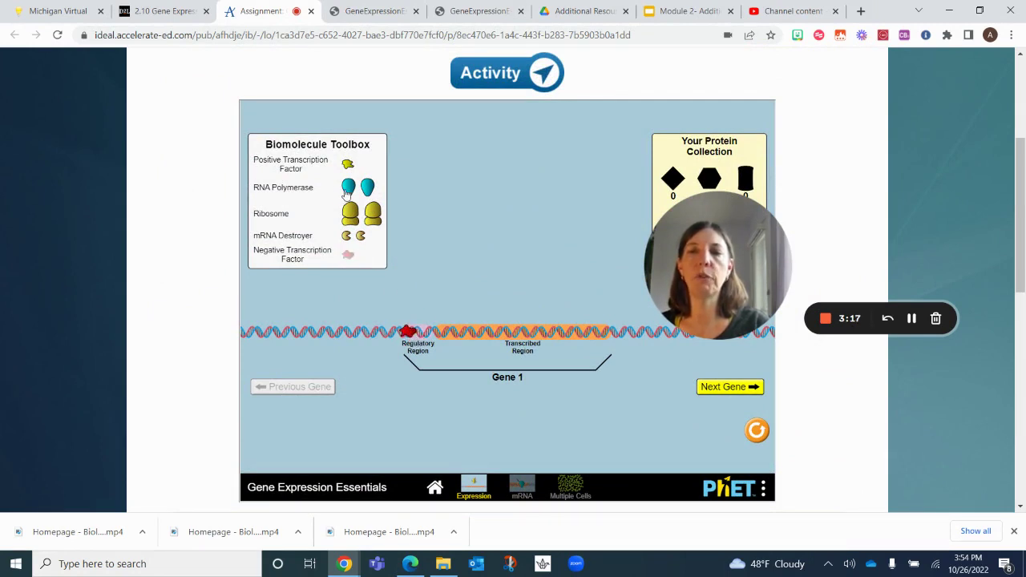
- Transcribe Gene 1, translate its mRNA into a collected protein, then degrade the mRNA
drag(347, 189, 430, 328)
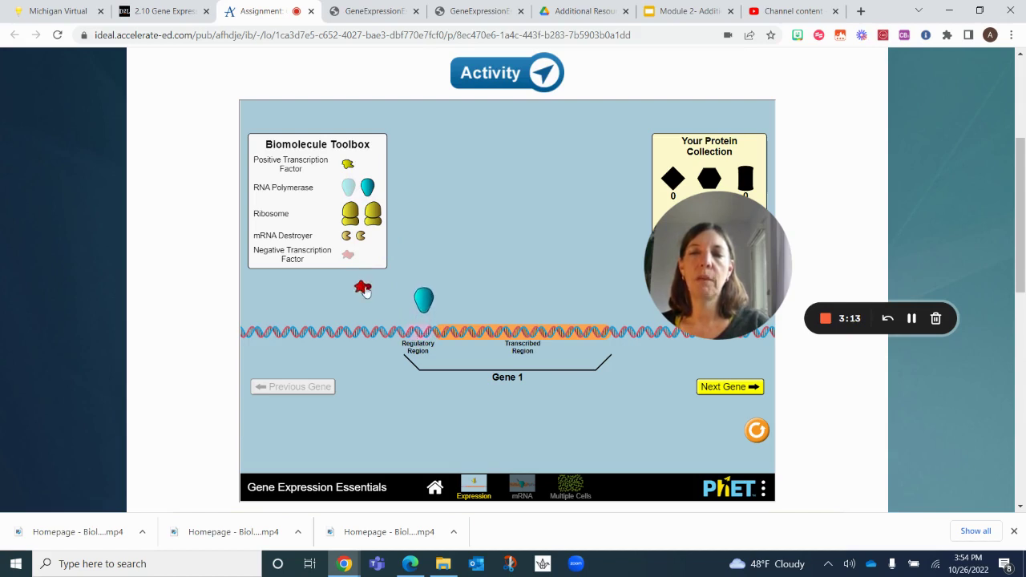
drag(347, 164, 433, 327)
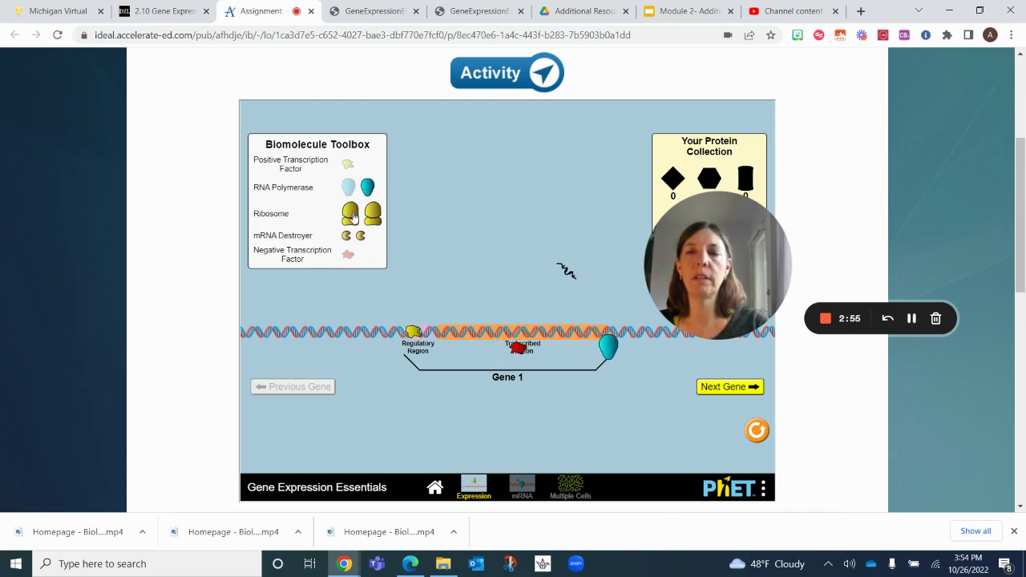
drag(353, 217, 552, 273)
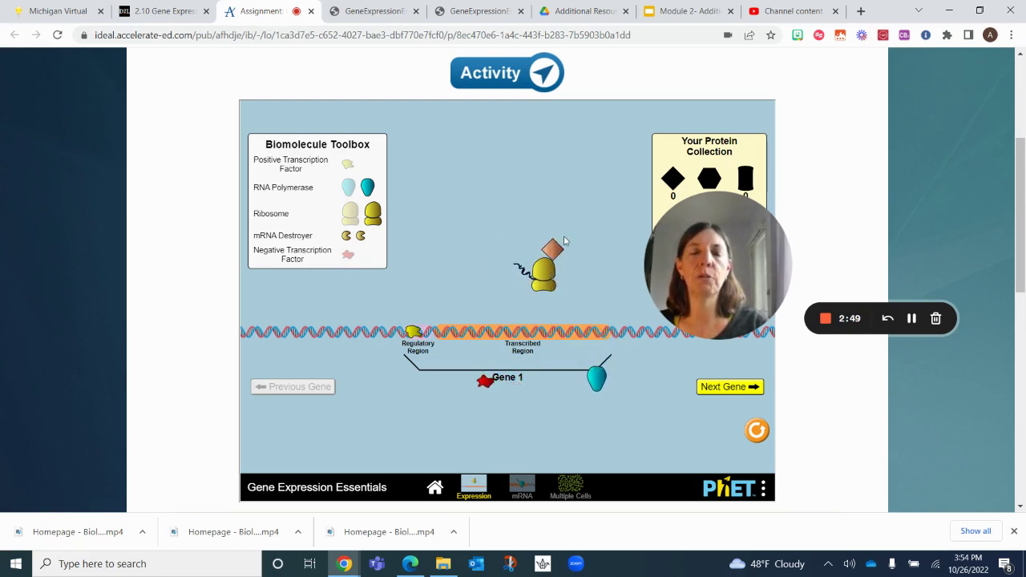
drag(552, 249, 672, 178)
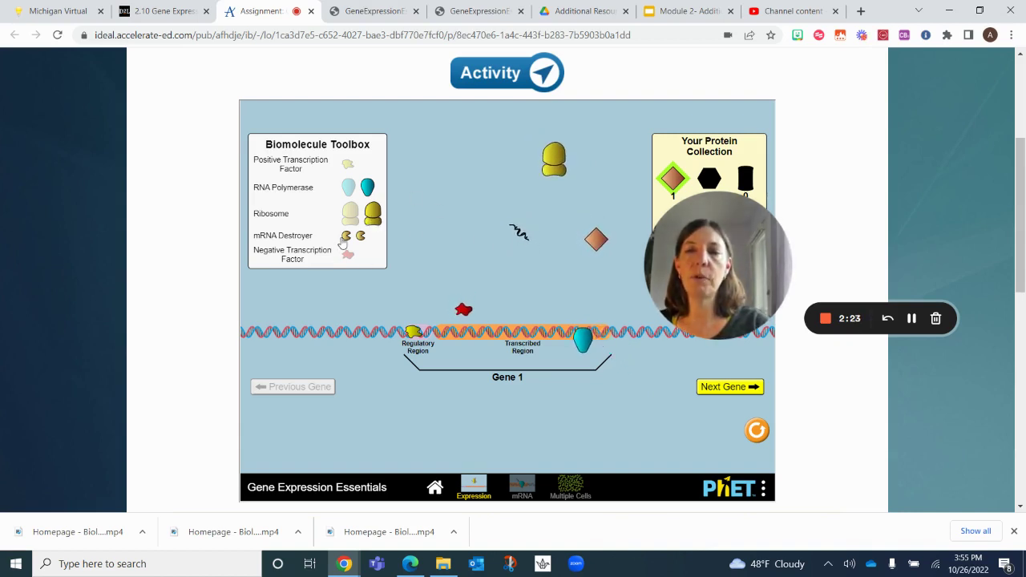
drag(347, 235, 511, 237)
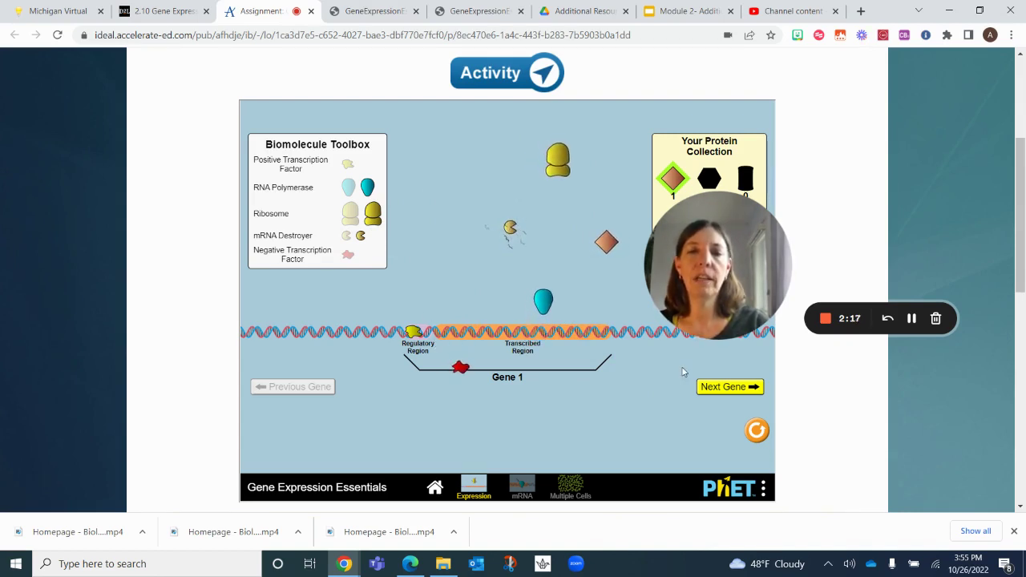
- On Gene 2, bind green and yellow positive factors plus RNA polymerase, then translate and collect the hexagon protein
click(731, 388)
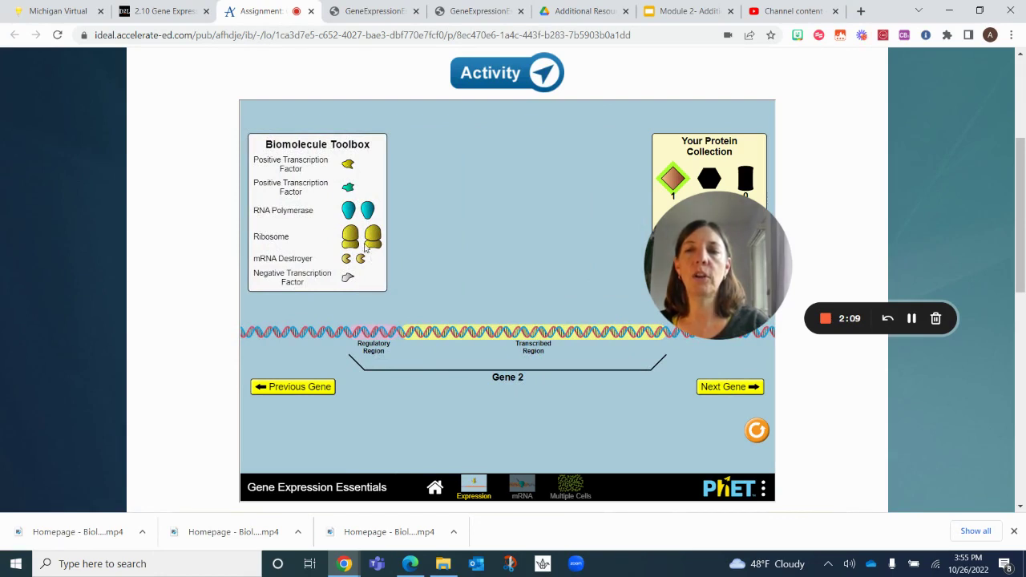
drag(346, 213, 392, 333)
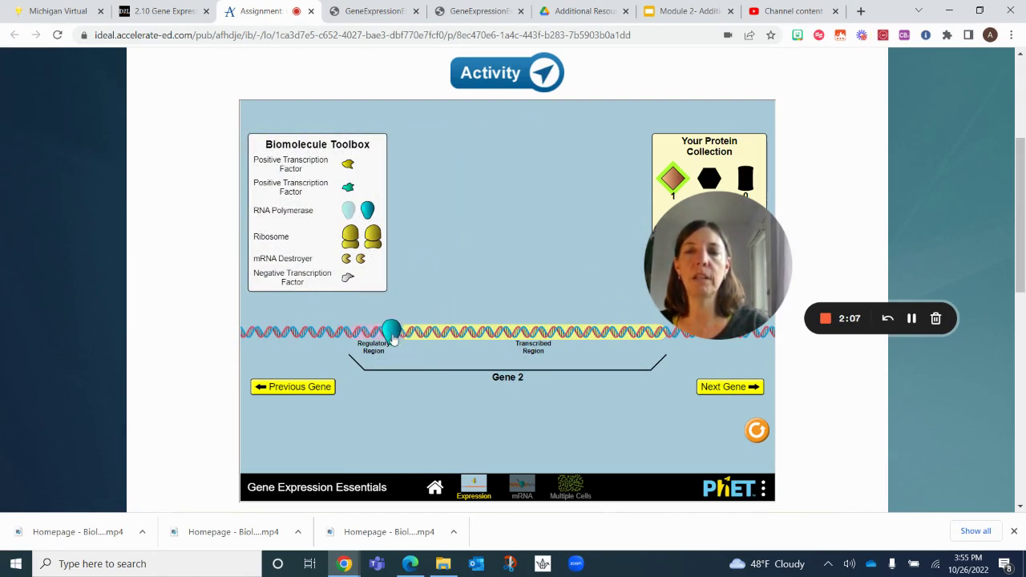
drag(346, 188, 399, 335)
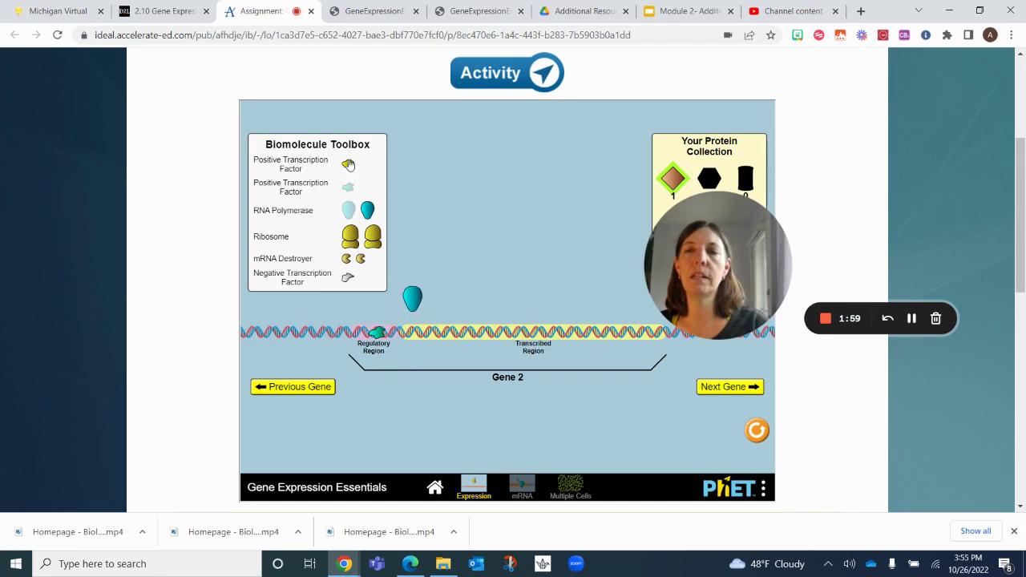
drag(348, 164, 361, 331)
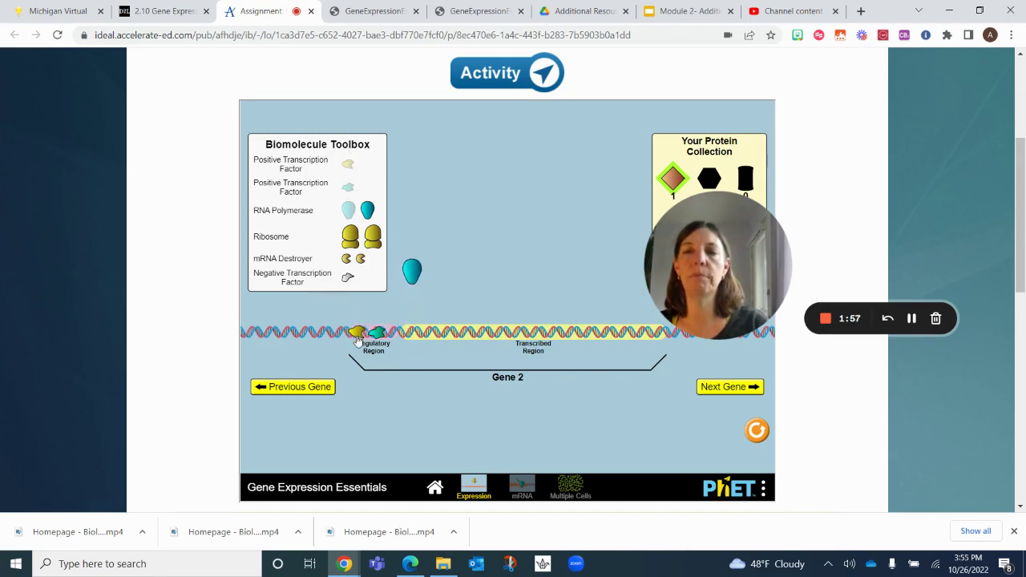
drag(408, 263, 407, 336)
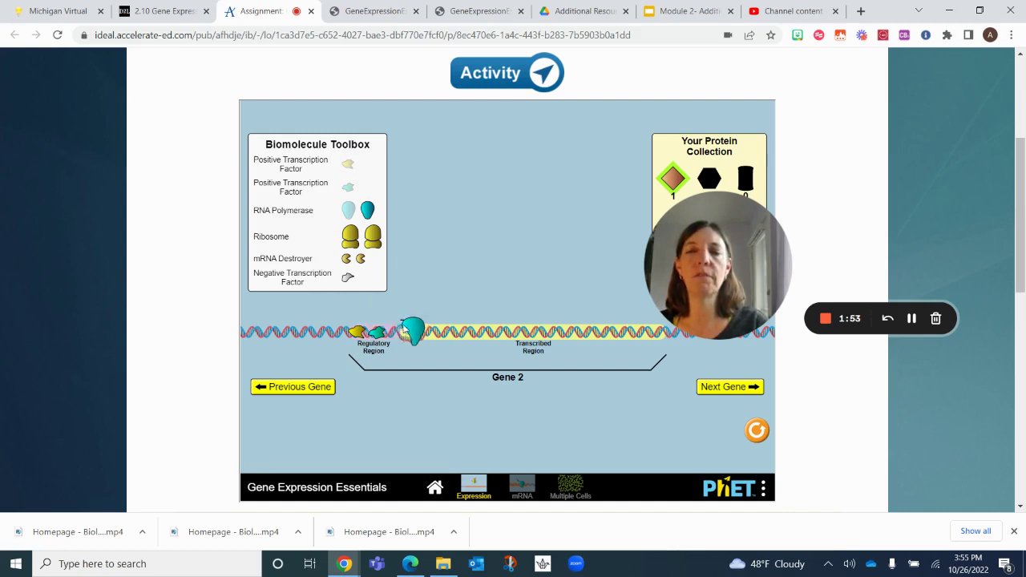
drag(345, 232, 568, 301)
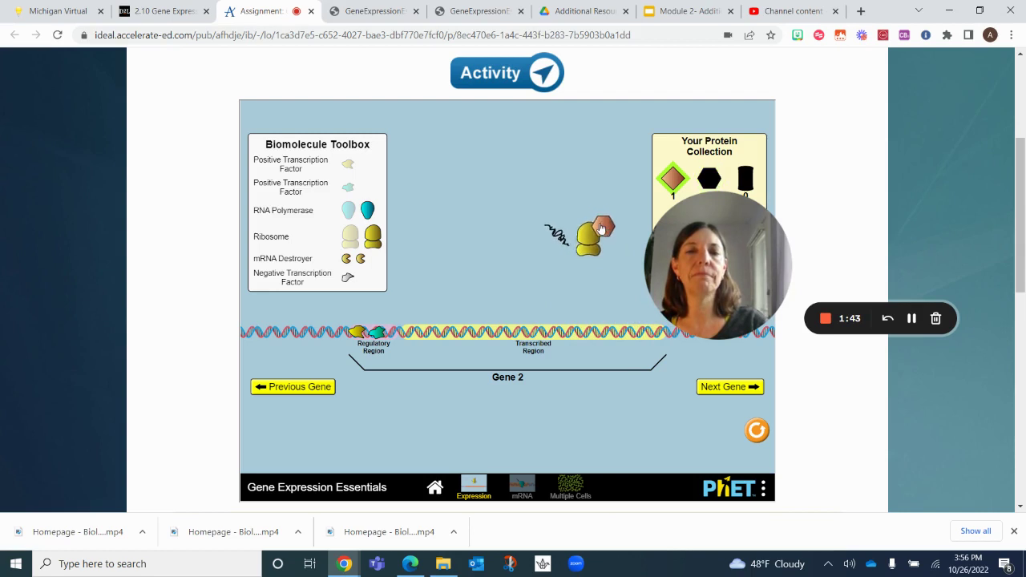
drag(605, 228, 708, 183)
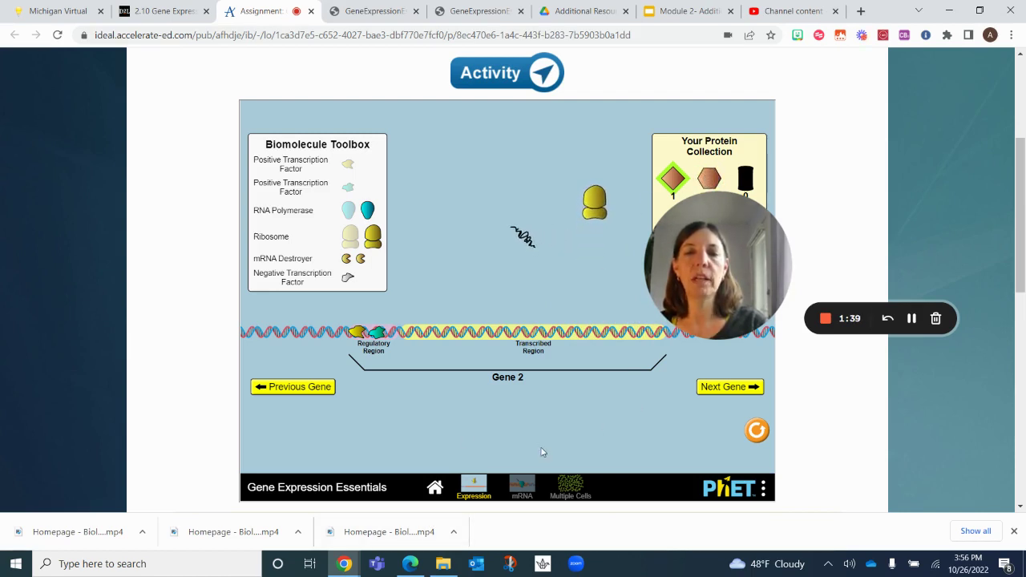
- On the mRNA screen, test Low affinities, then set positive factor concentration and both affinities to High
click(522, 489)
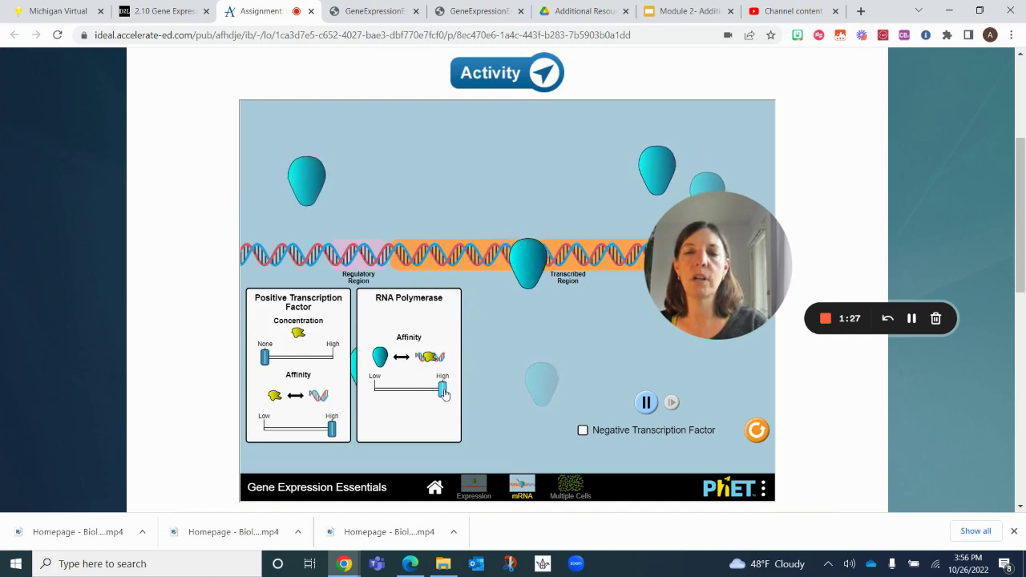
drag(443, 390, 381, 393)
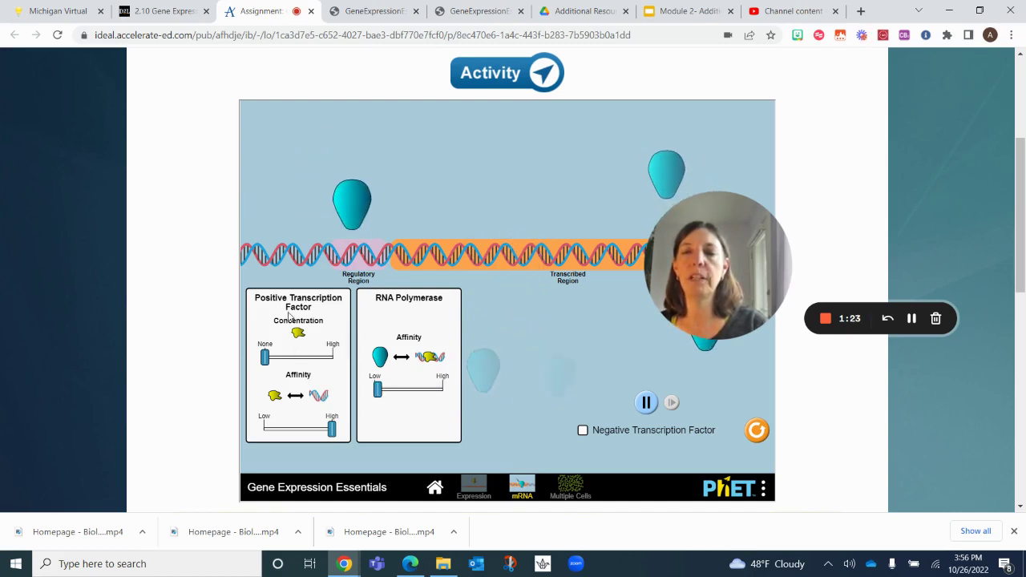
drag(323, 431, 264, 429)
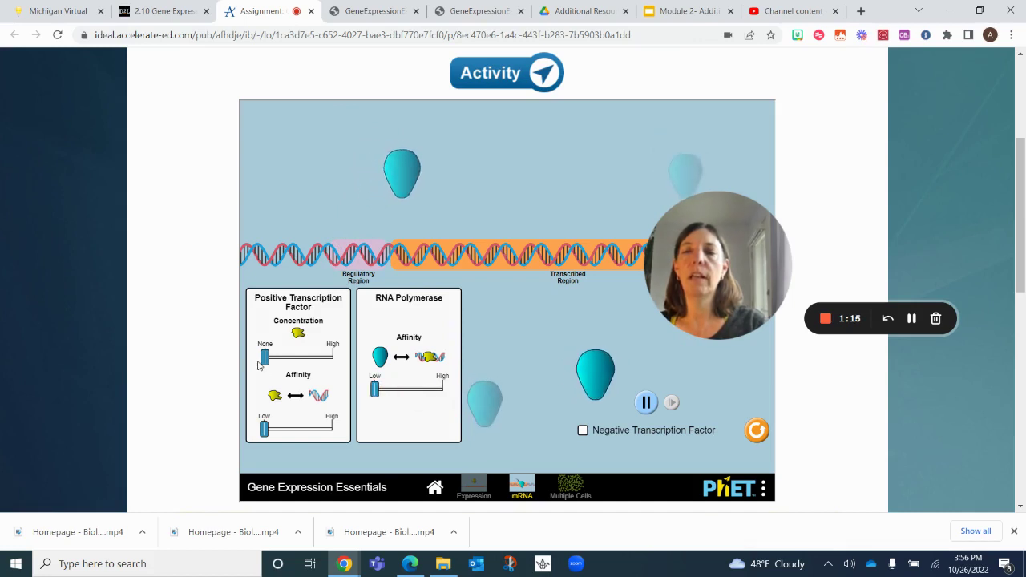
drag(265, 357, 335, 356)
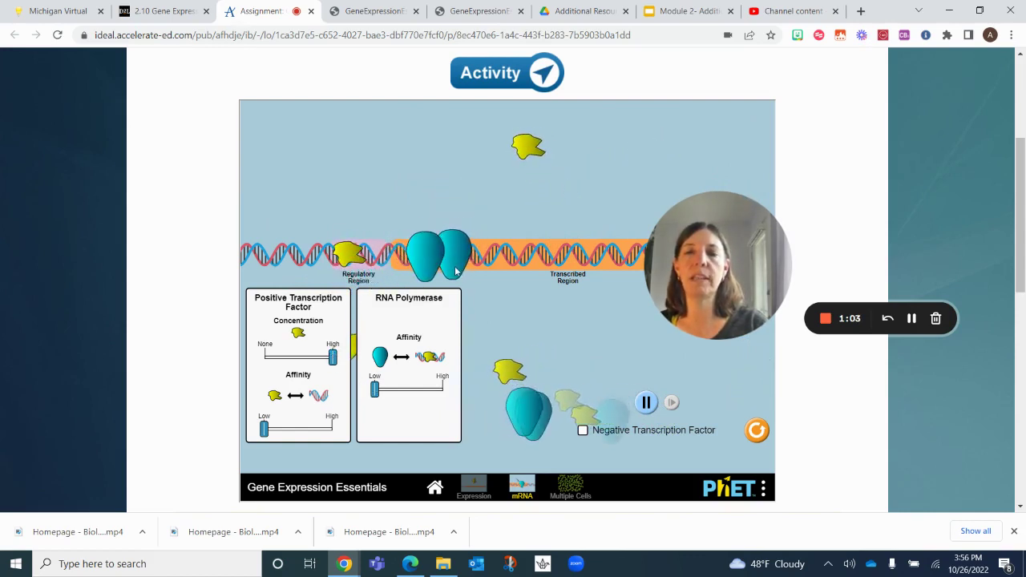
drag(374, 389, 443, 390)
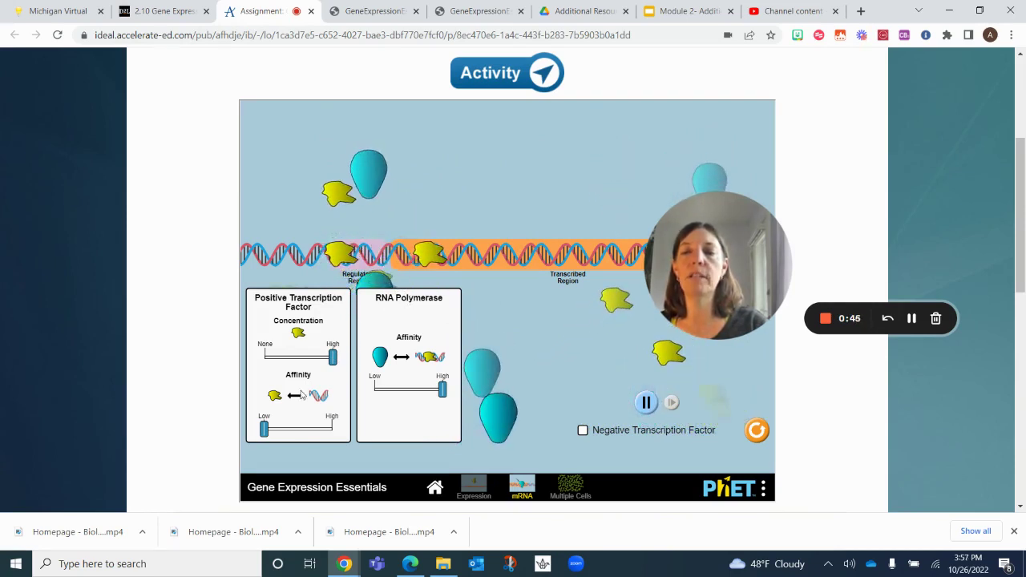
drag(264, 429, 333, 429)
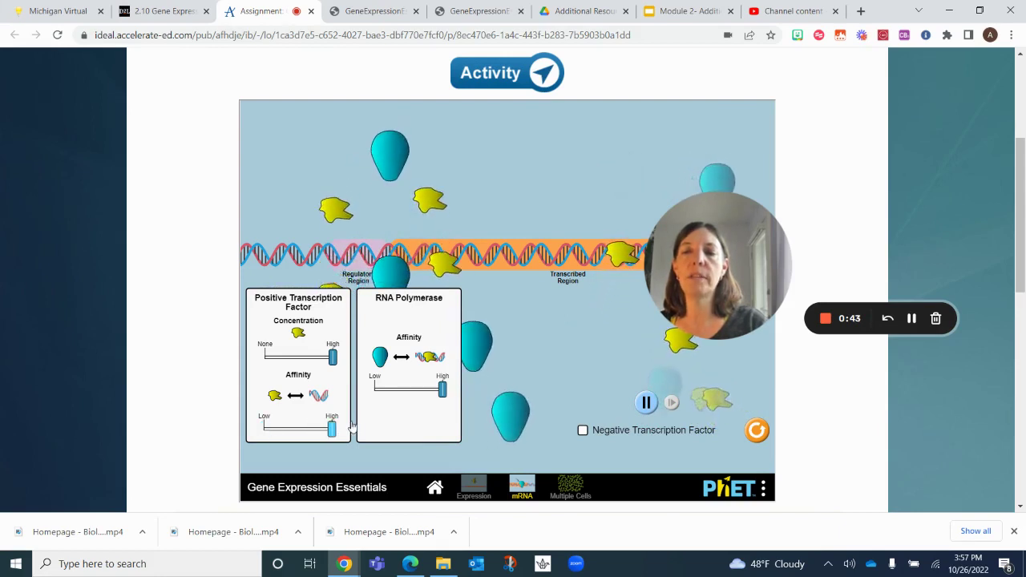
- Enable negative transcription factor at High concentration and affinity, then drop positive factor affinity to Low
click(584, 431)
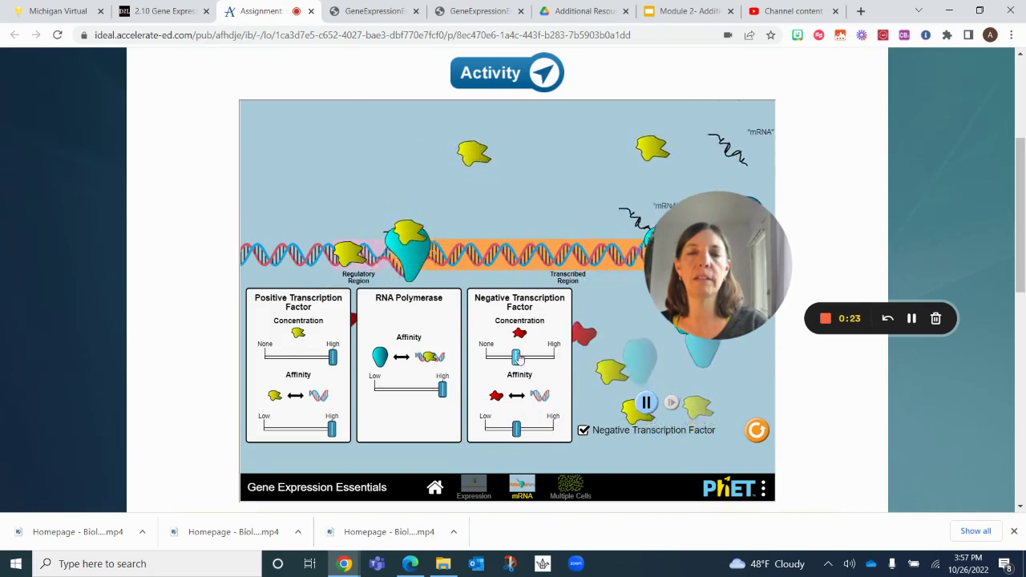
drag(543, 358, 554, 358)
drag(516, 429, 550, 431)
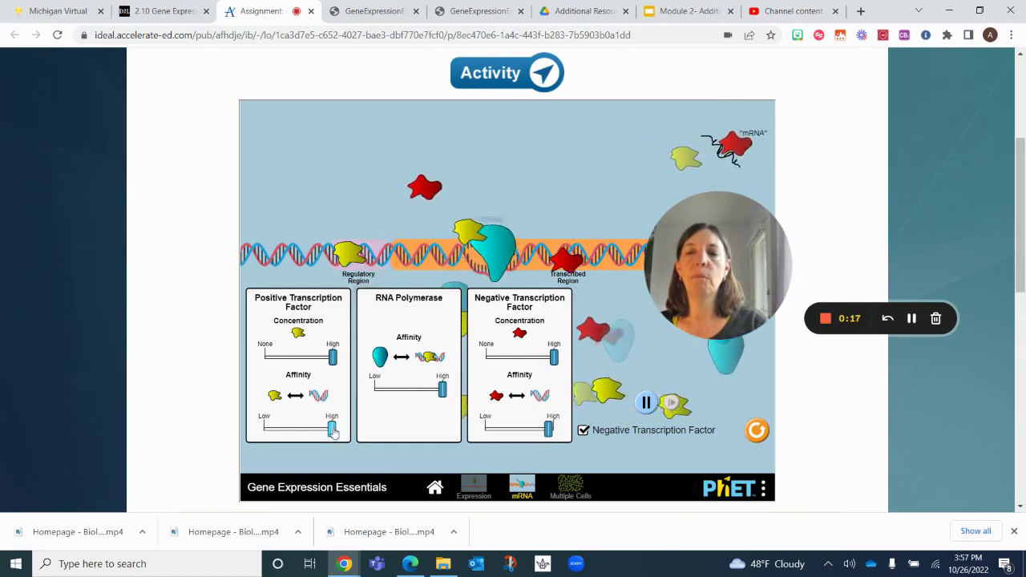
drag(332, 429, 253, 435)
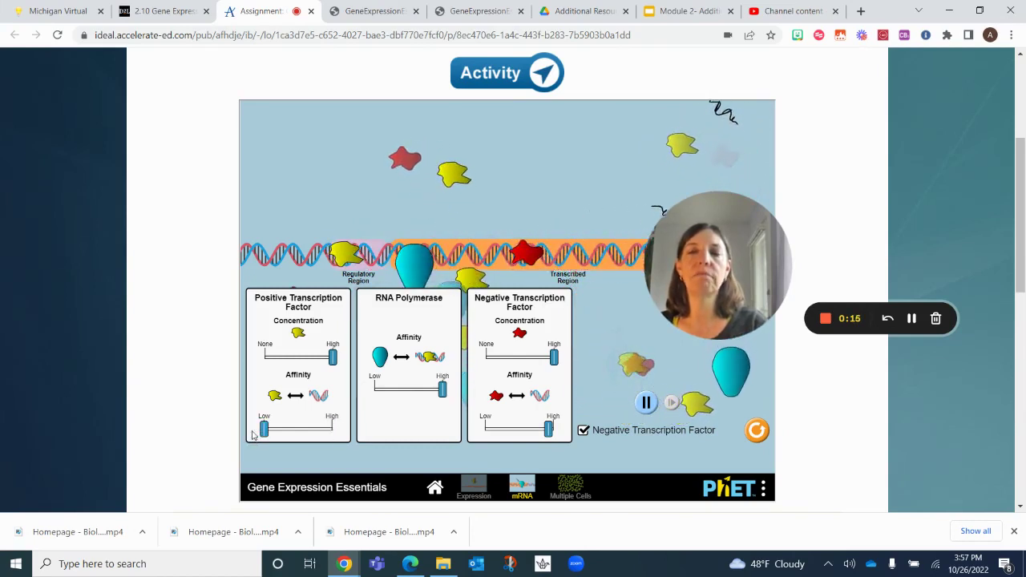